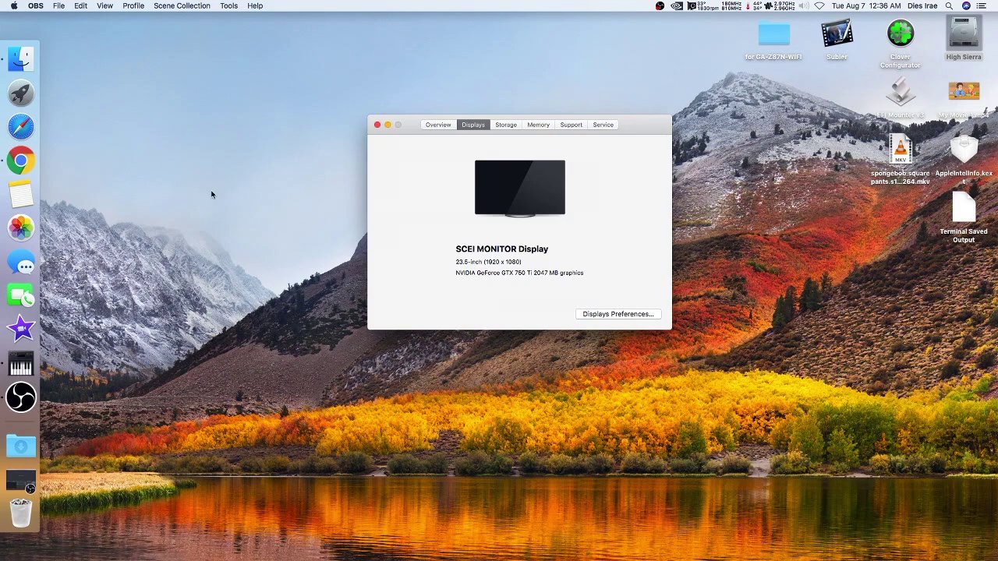
# Launch Google Chrome from the Dock so it opens on a blank new tab
pyautogui.click(23, 161)
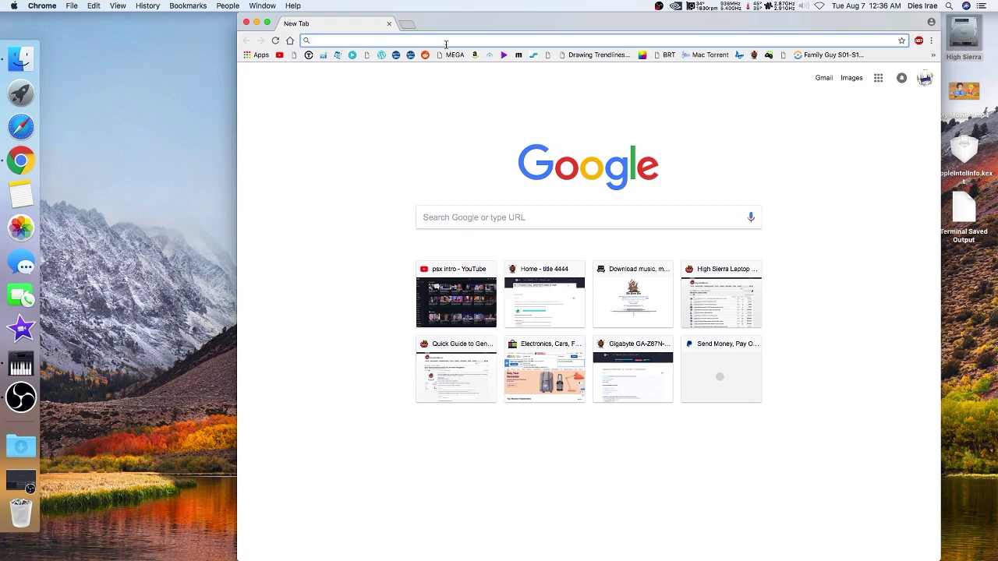
# Search 'ishowu audio capture' and download the installer from shinywhitebox's 'Installing iShowU Audio Capture' page
pyautogui.write('ishow')
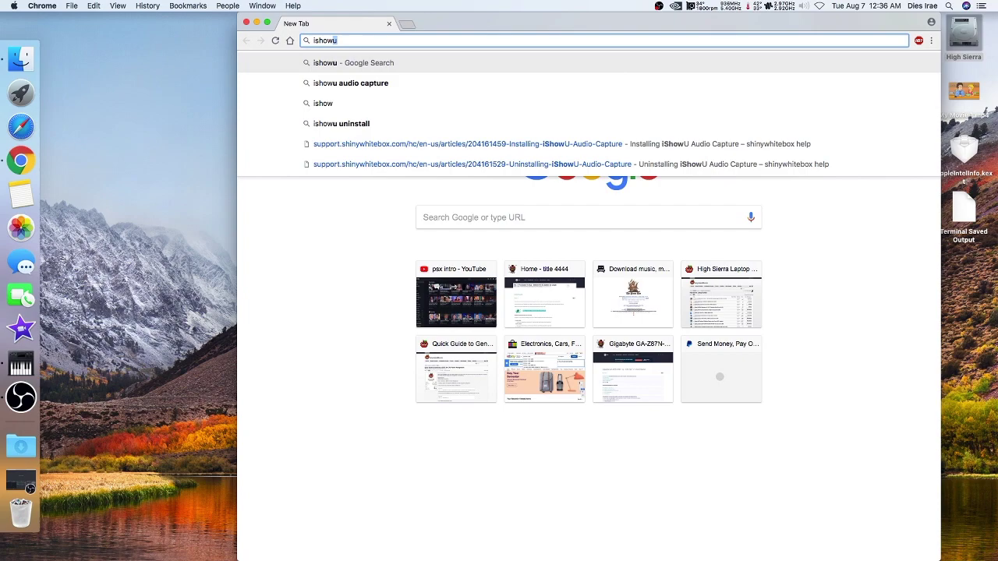
pyautogui.press('Down')
pyautogui.press('Return')
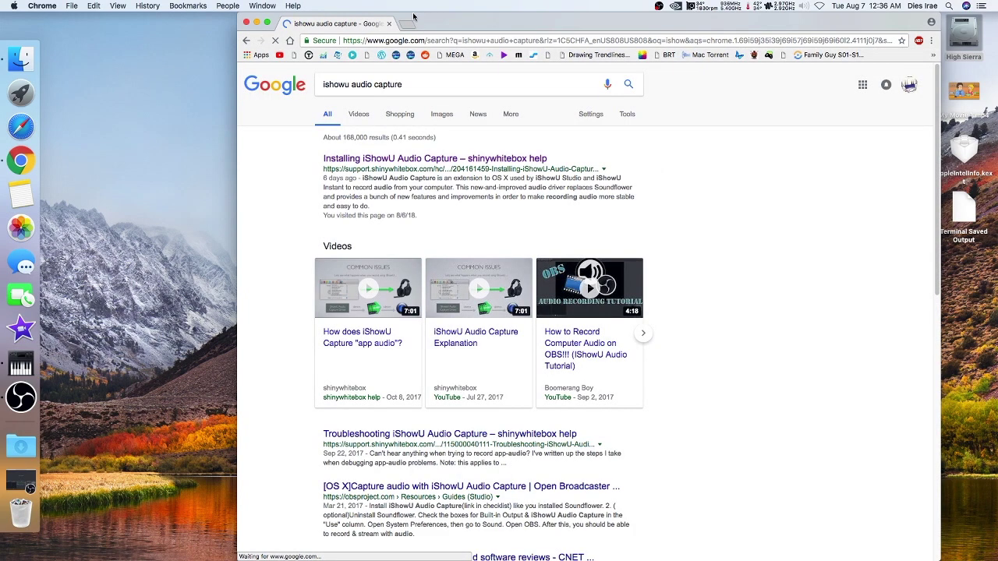
pyautogui.click(414, 160)
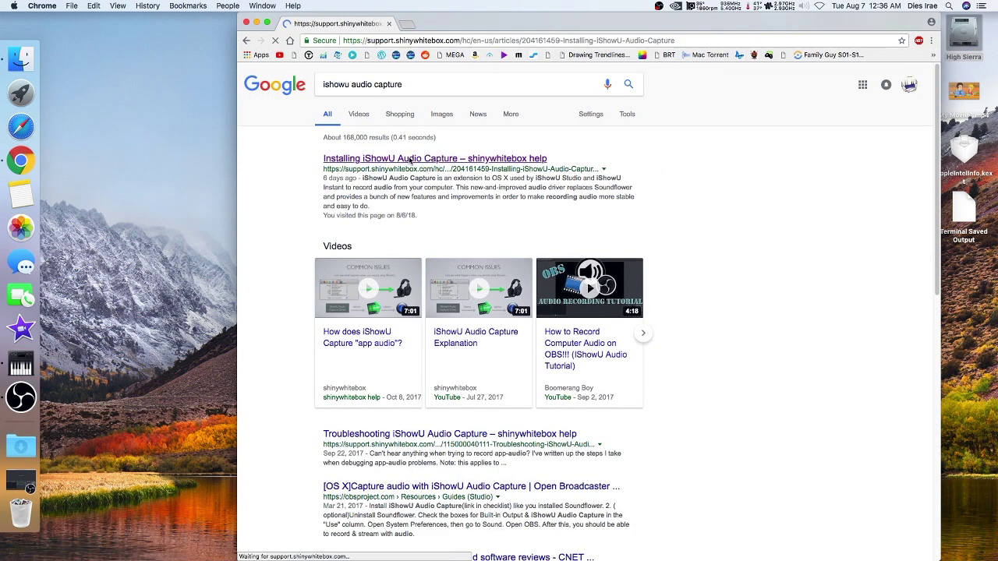
pyautogui.click(506, 282)
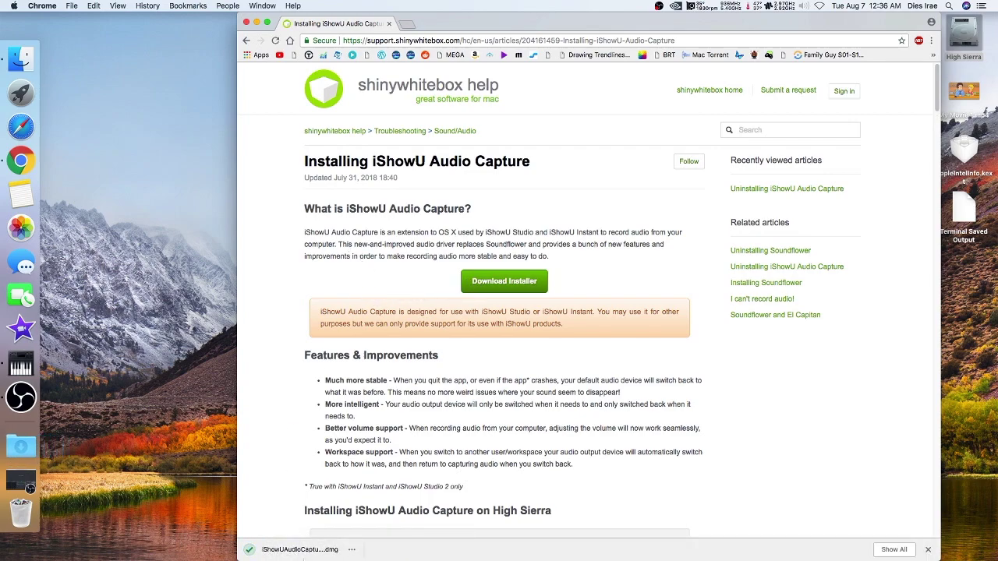
# Mount the iShowU Audio Capture-1.0.2 disk image without verification, close Chrome, and select the .pkg
pyautogui.click(301, 550)
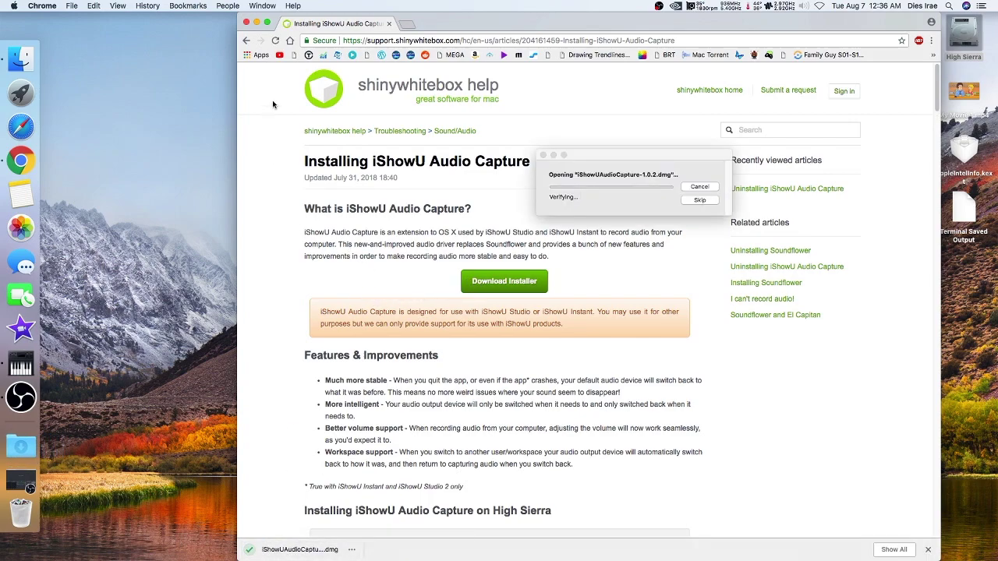
pyautogui.click(390, 24)
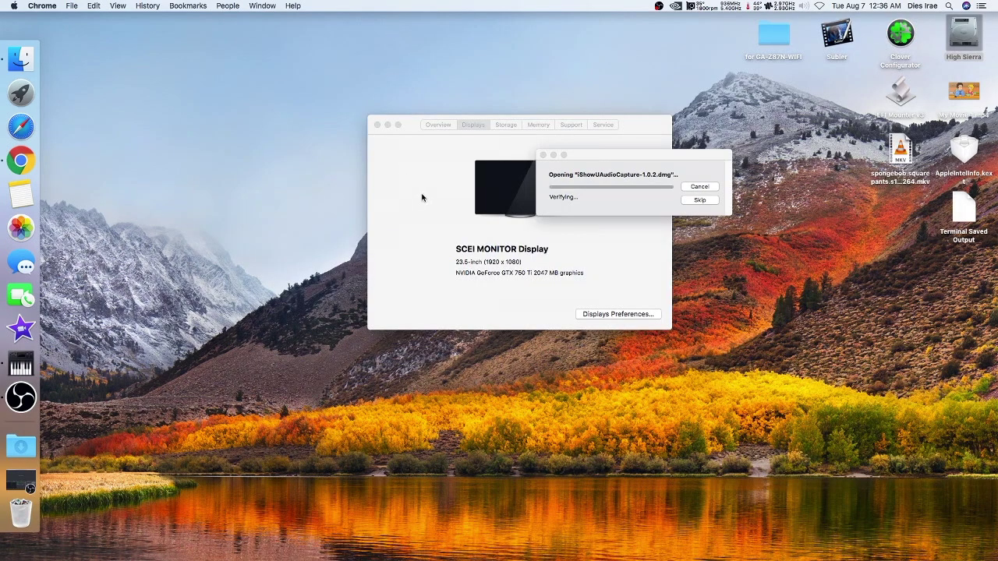
pyautogui.click(709, 201)
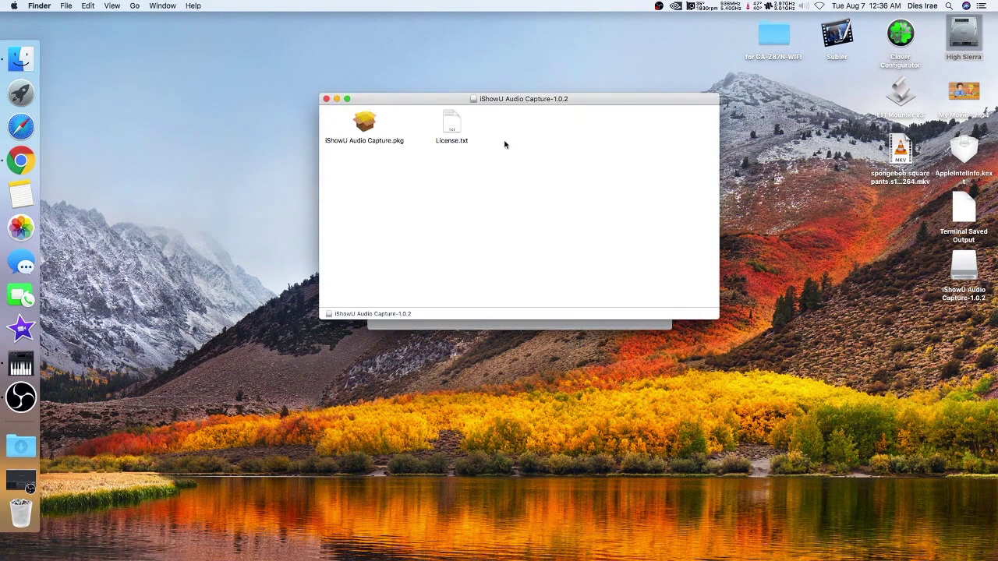
pyautogui.moveTo(446, 105); pyautogui.dragTo(469, 236)
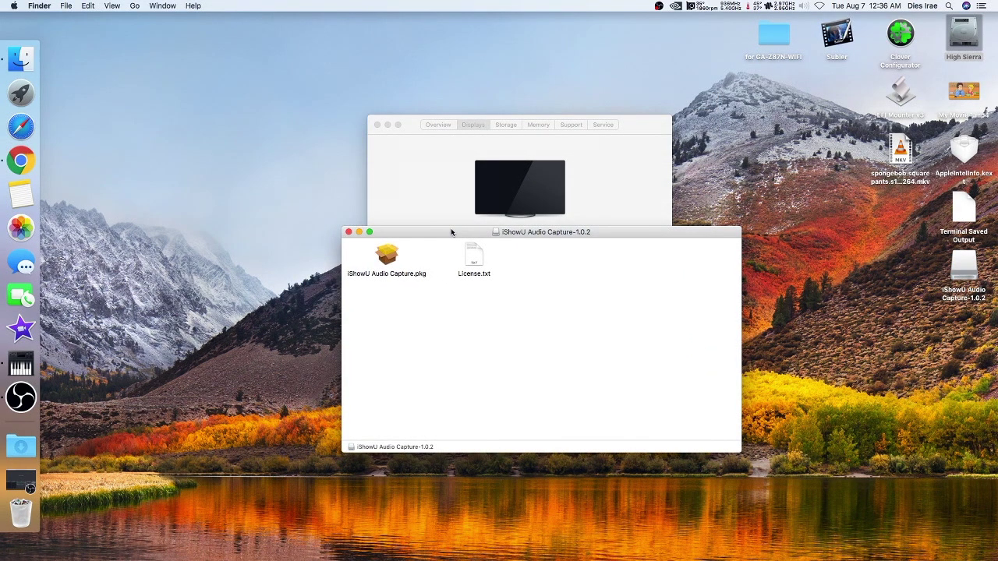
pyautogui.moveTo(449, 230); pyautogui.dragTo(461, 201)
pyautogui.click(407, 226)
# Run the iShowU Audio Capture installer through Install, cancelling the administrator password request
pyautogui.doubleClick(407, 226)
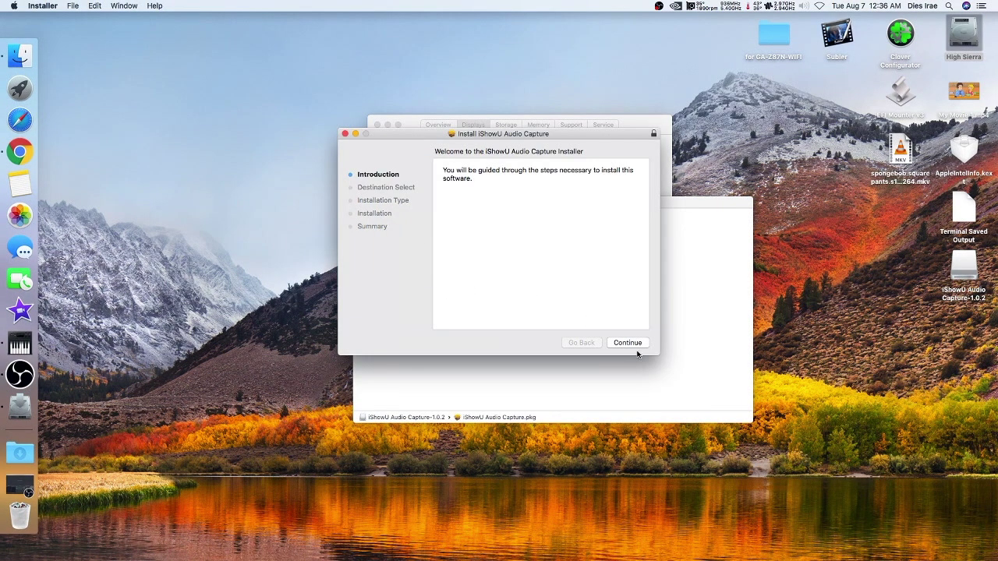
pyautogui.click(635, 343)
pyautogui.click(636, 344)
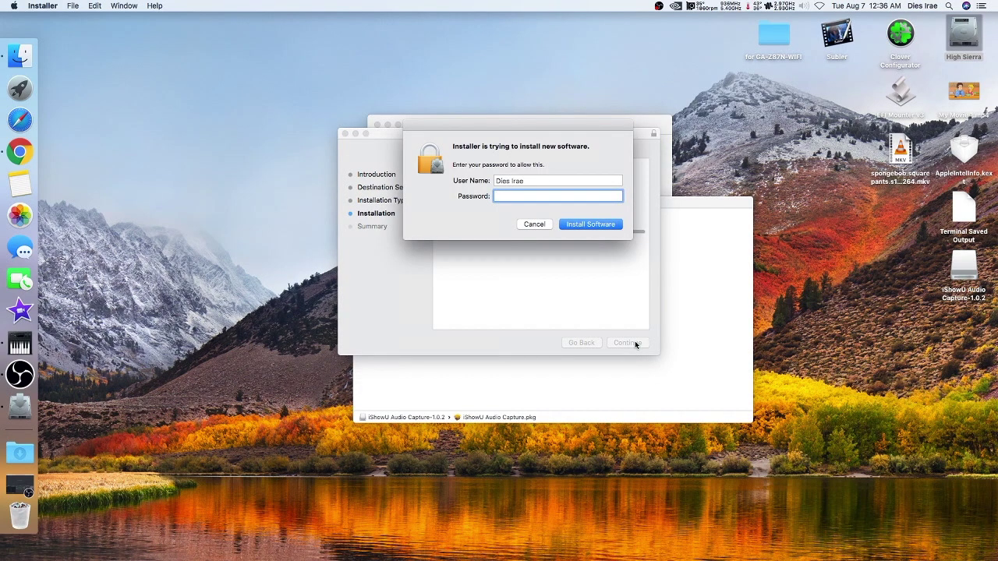
pyautogui.click(534, 224)
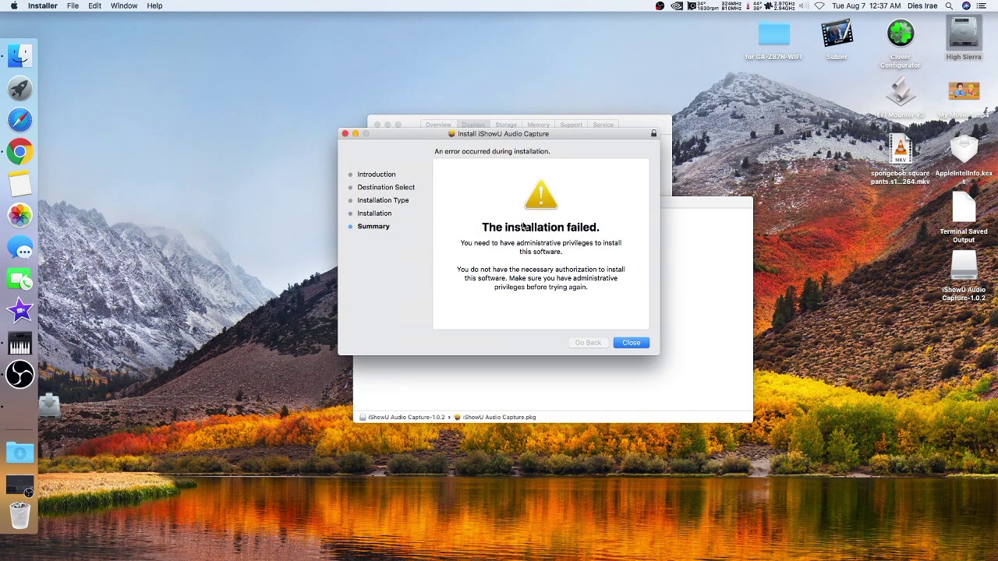
# Close the failed installer, dismiss the move-to-Trash prompt, and close the disk image window
pyautogui.click(628, 343)
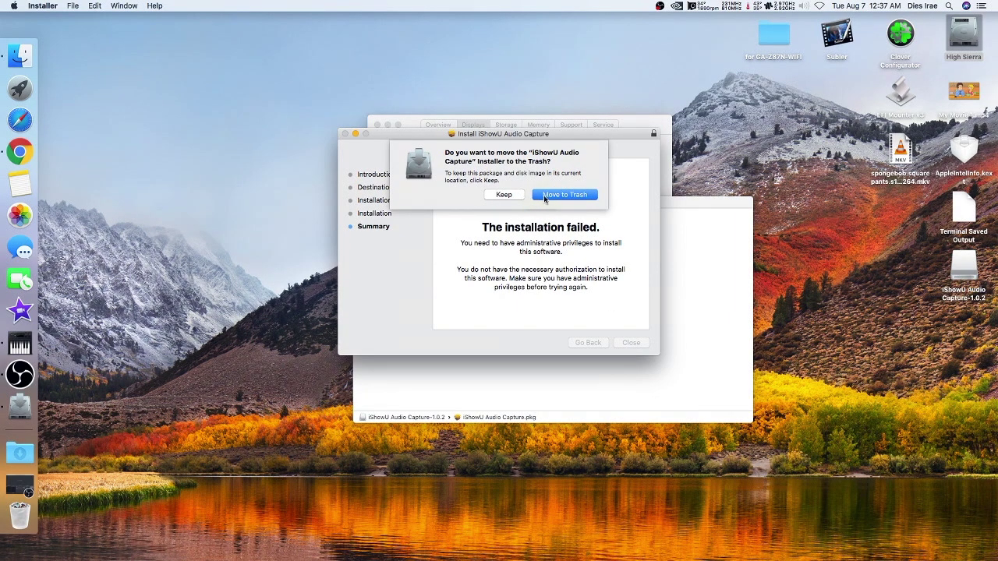
pyautogui.click(549, 194)
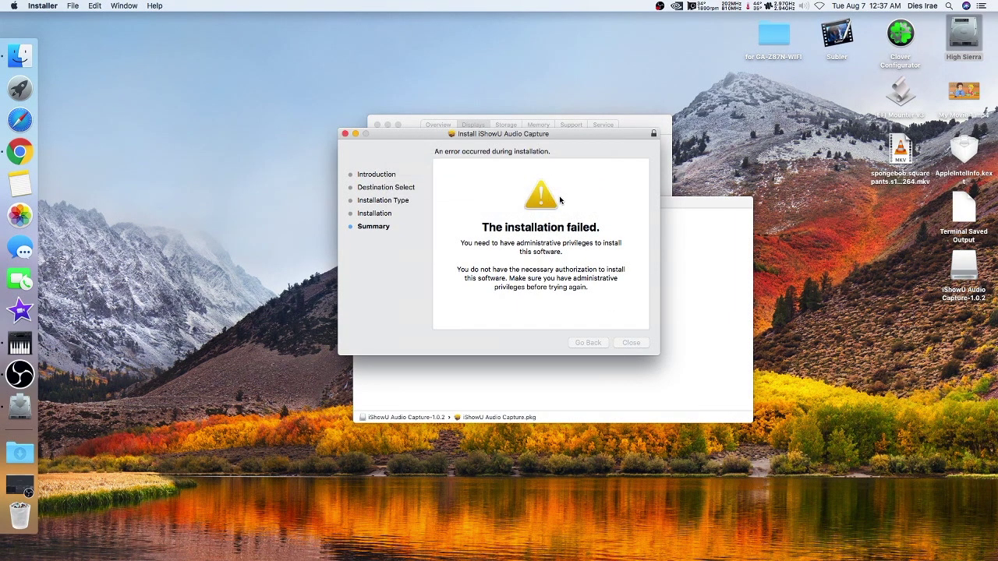
pyautogui.click(360, 203)
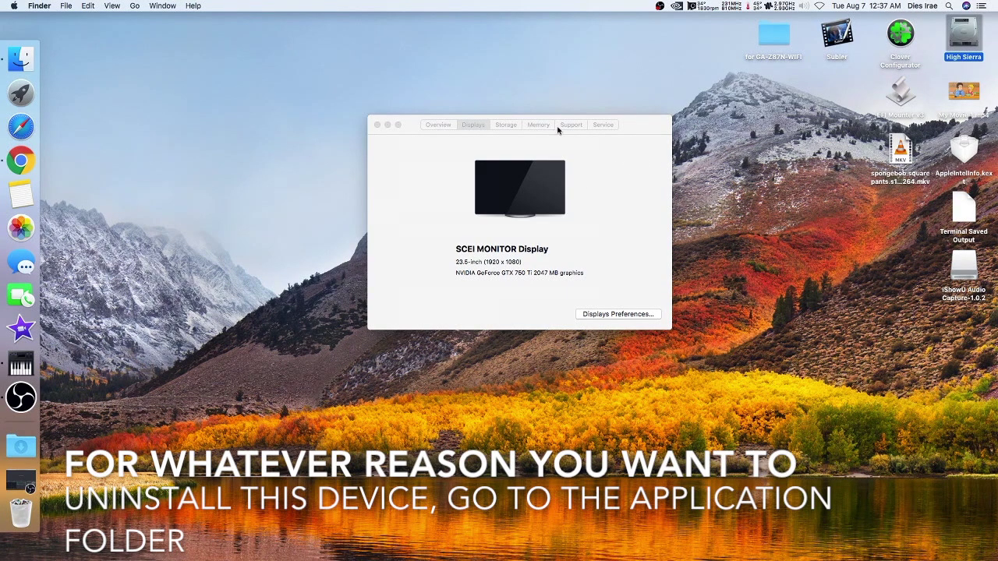
pyautogui.rightClick(11, 442)
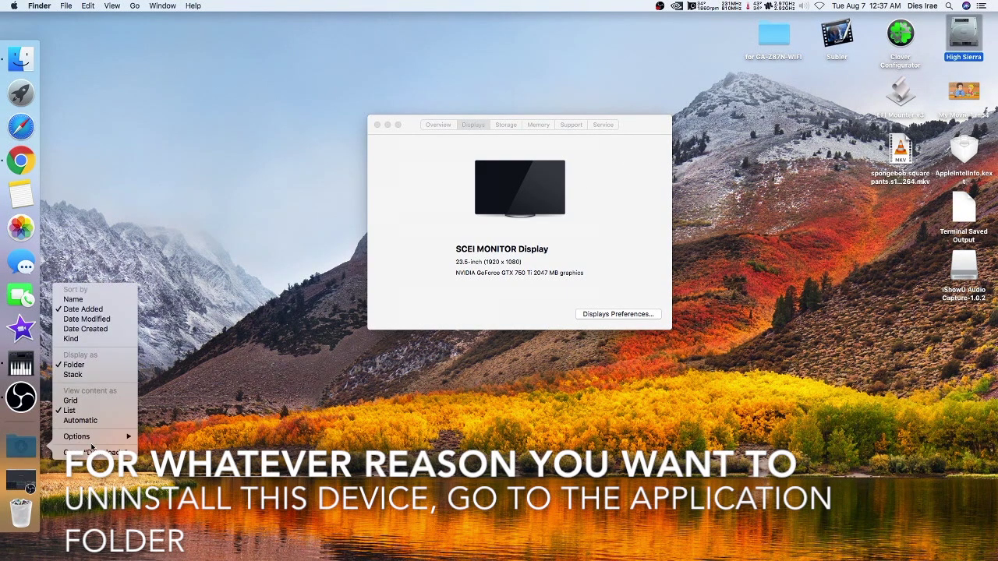
pyautogui.click(975, 35)
pyautogui.doubleClick(971, 35)
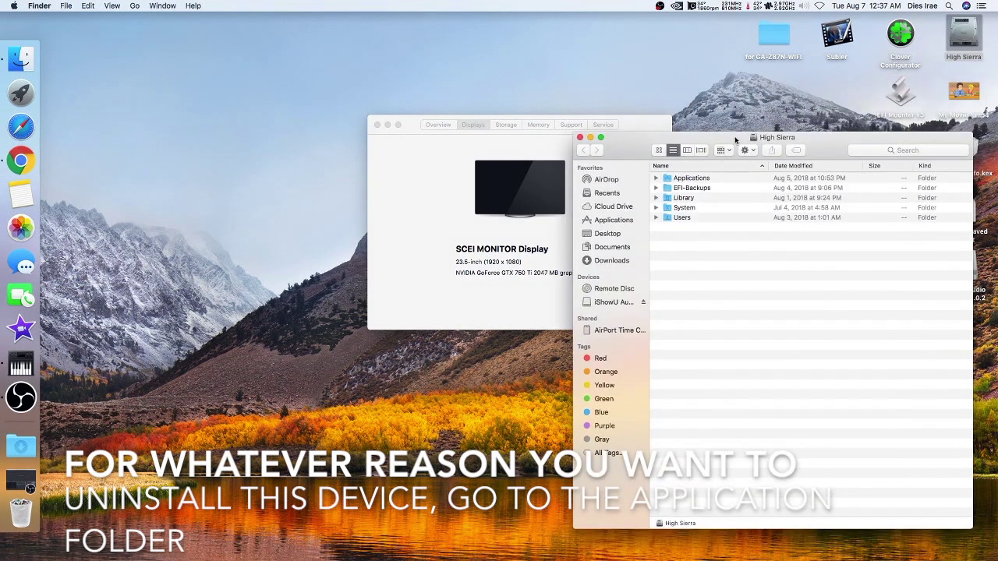
pyautogui.click(628, 221)
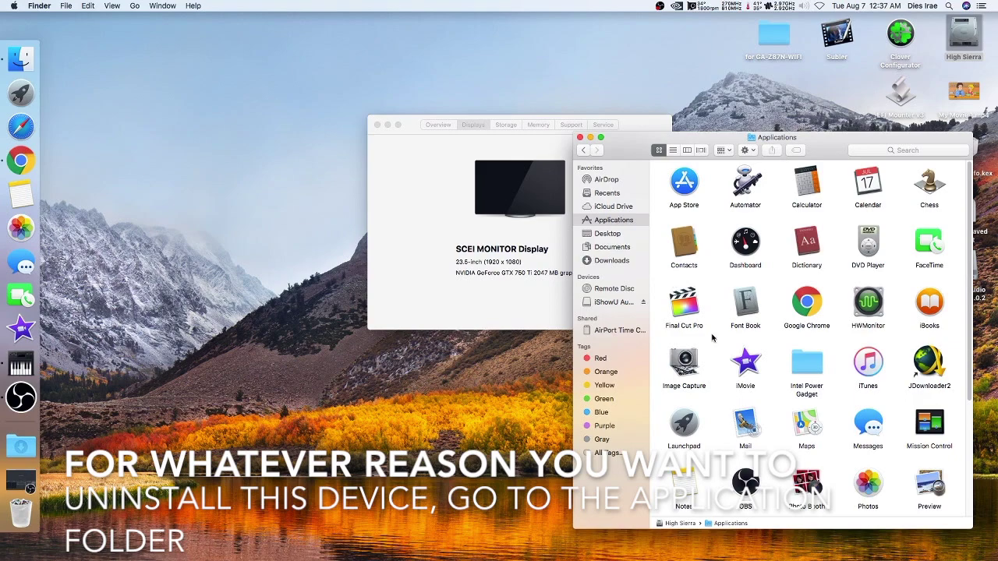
pyautogui.scroll(-5, 719, 340)
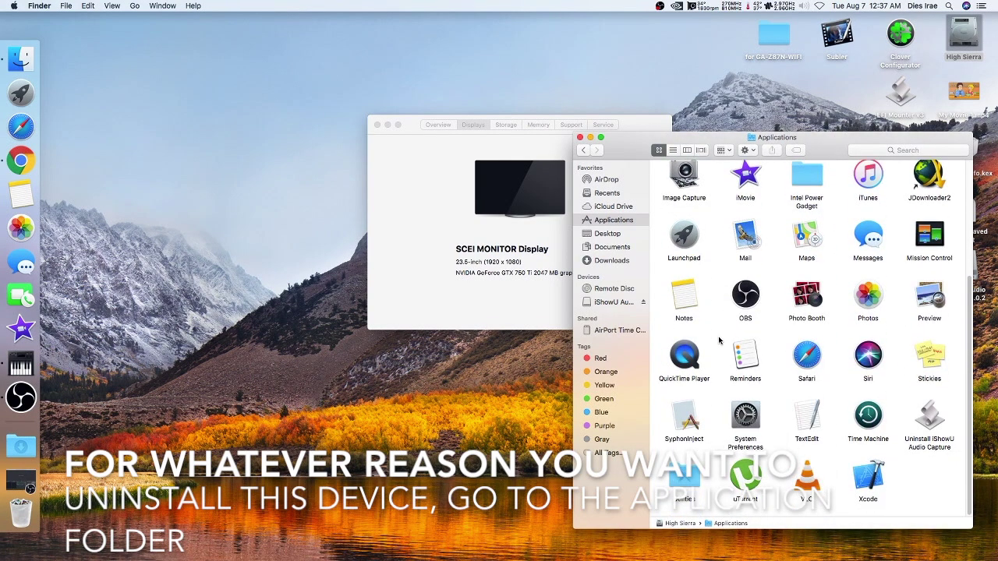
pyautogui.click(927, 418)
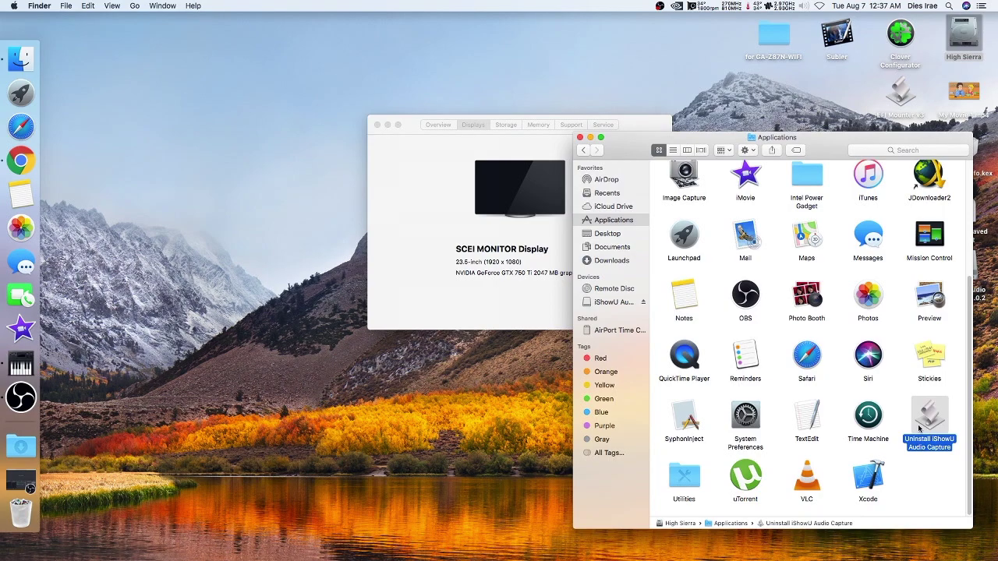
pyautogui.click(579, 137)
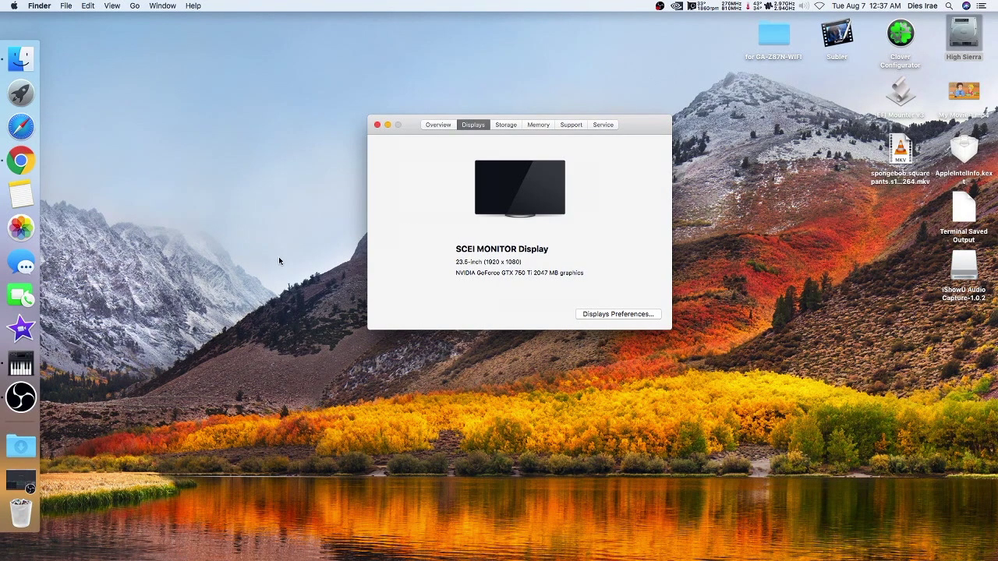
# Launch Audio MIDI Setup via a Spotlight search for 'midi' and reposition its Audio Devices window
pyautogui.click(949, 6)
pyautogui.write('midi')
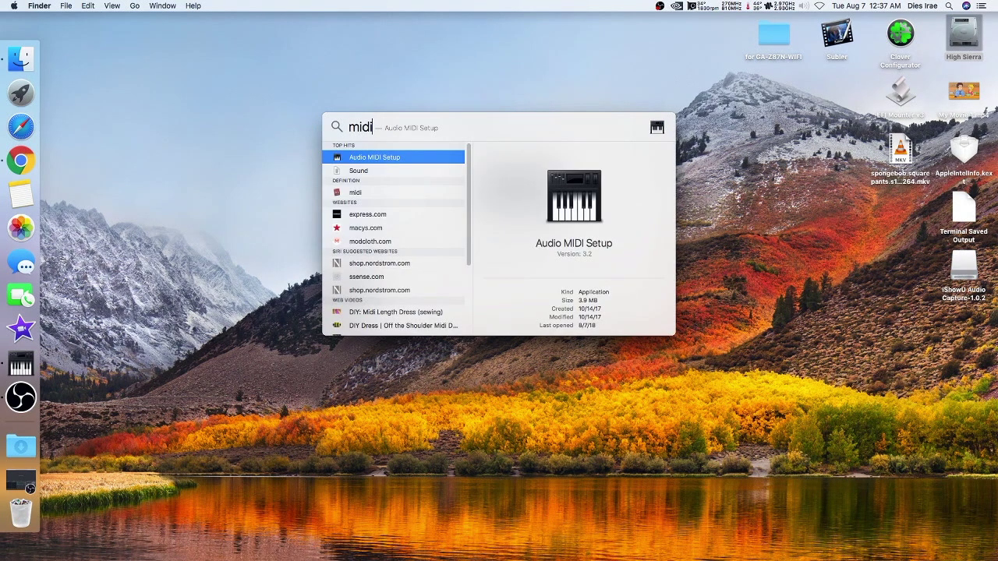
pyautogui.click(358, 159)
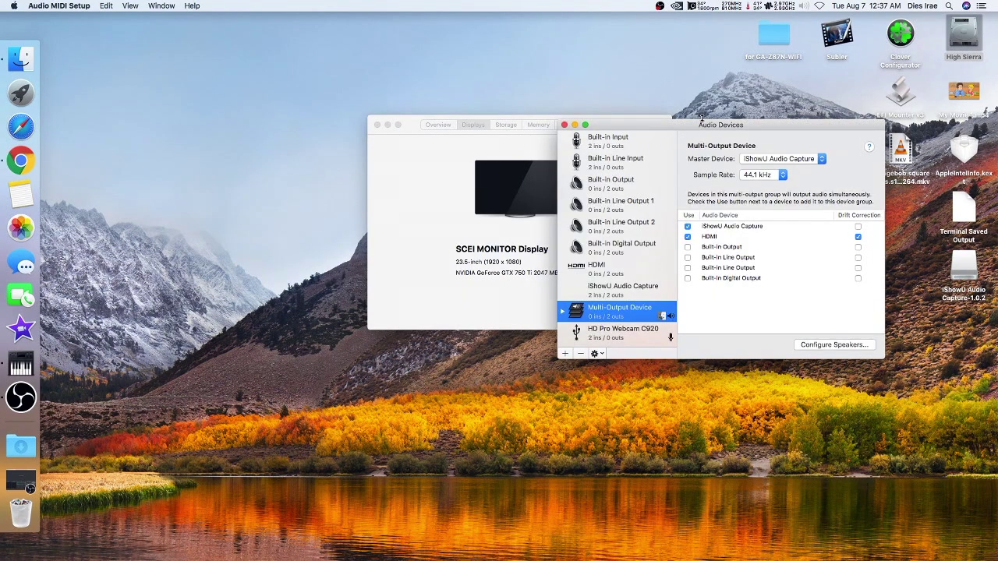
pyautogui.moveTo(701, 128); pyautogui.dragTo(718, 107)
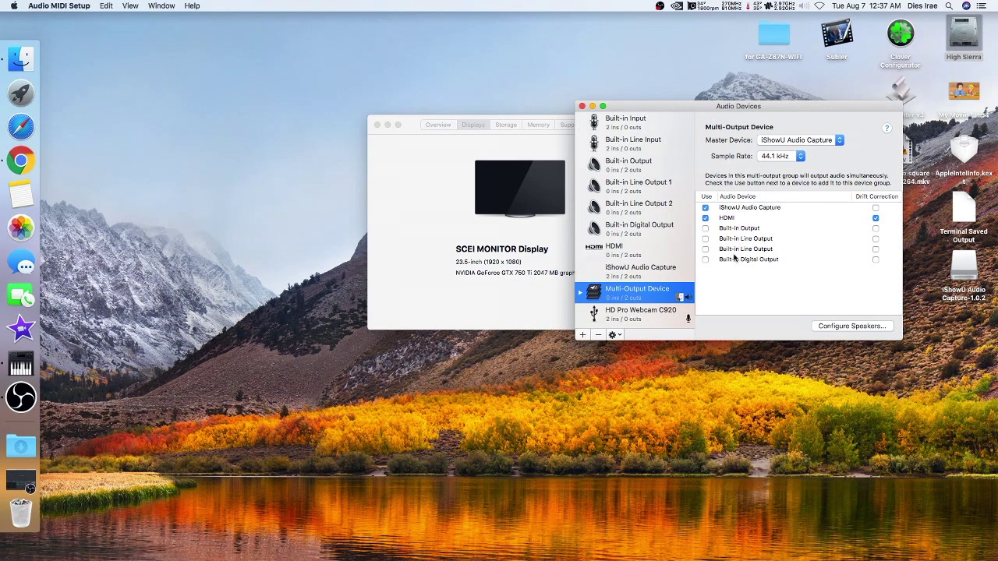
# Delete the old iShowU Audio Capture + HDMI Multi-Output Device and bring up the add-device menu
pyautogui.click(729, 224)
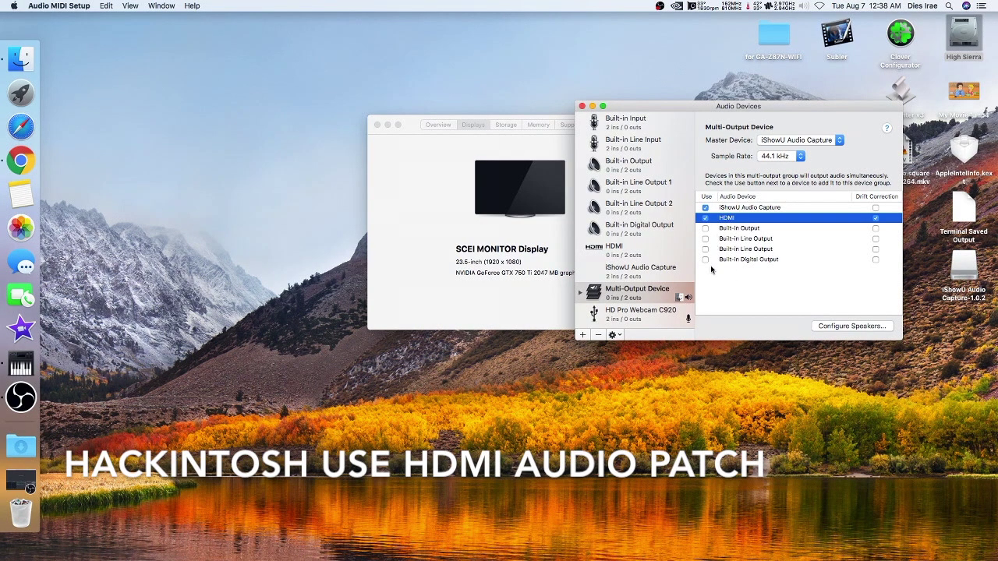
pyautogui.click(647, 297)
pyautogui.click(599, 335)
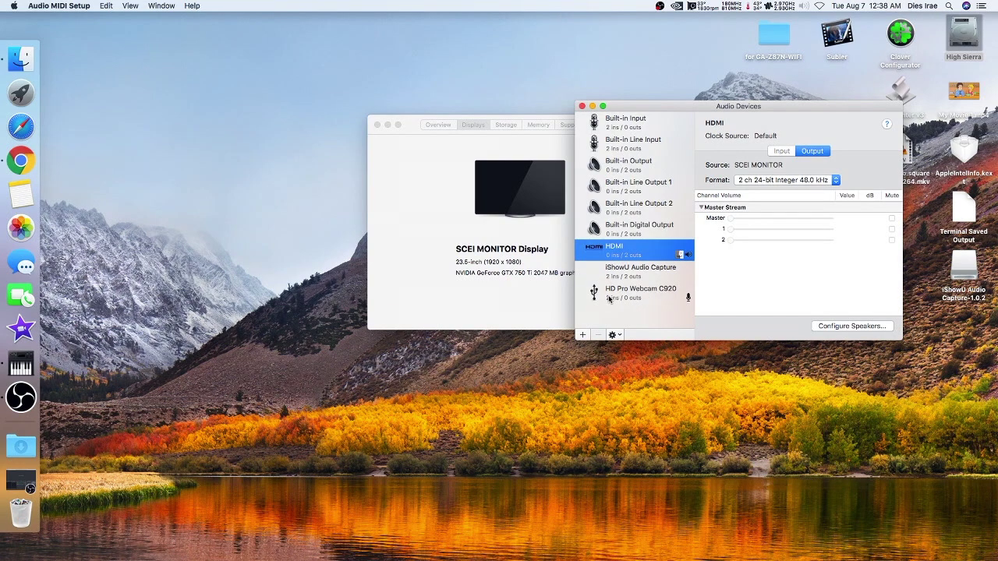
pyautogui.click(583, 335)
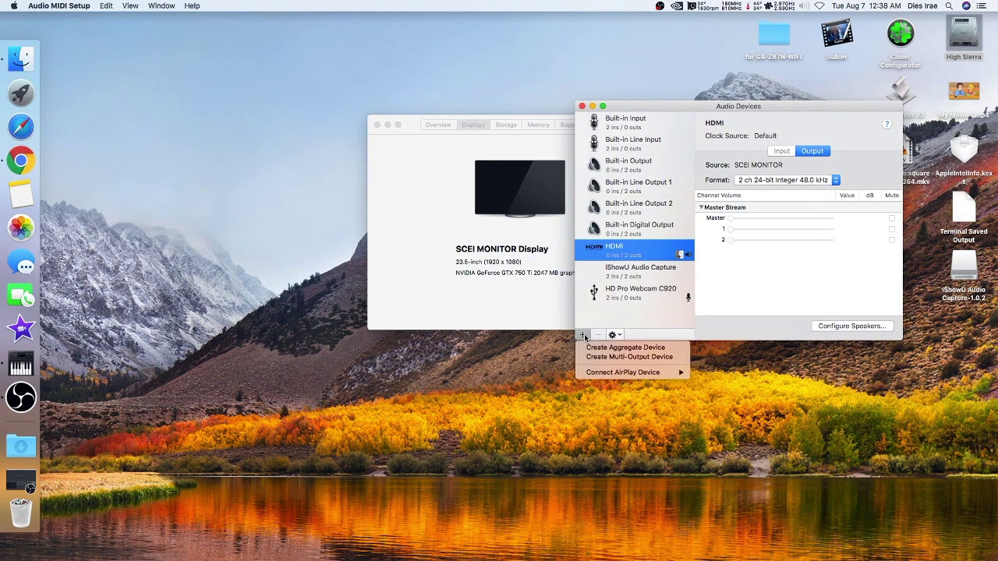
# Create a Multi-Output Device using HDMI and iShowU Audio Capture, with drift correction on HDMI only
pyautogui.click(637, 358)
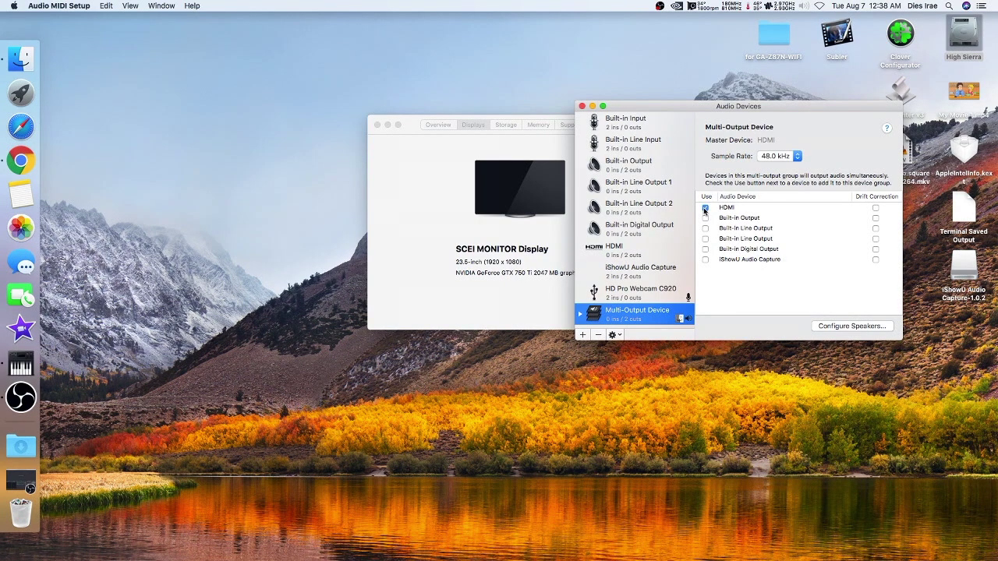
pyautogui.click(706, 260)
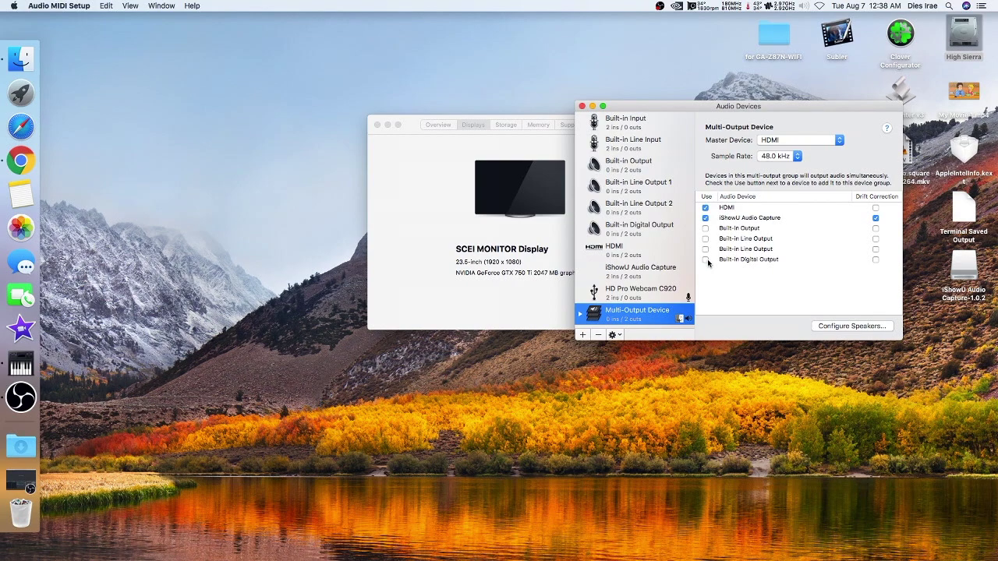
pyautogui.click(876, 217)
# Close Audio Devices and pick Multi-Output Device as the output from the menu-bar volume menu
pyautogui.click(582, 106)
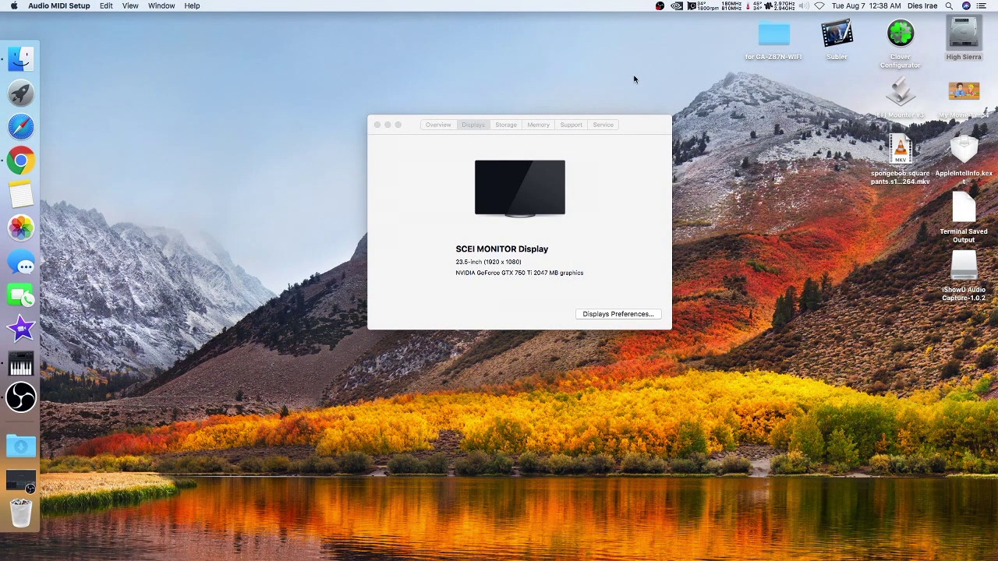
pyautogui.click(804, 7)
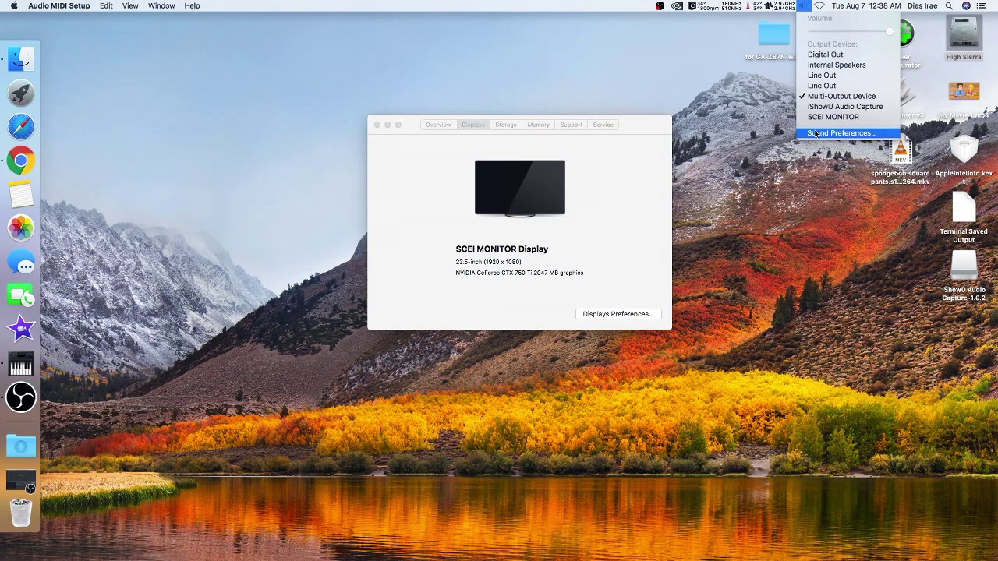
pyautogui.click(802, 9)
pyautogui.click(803, 8)
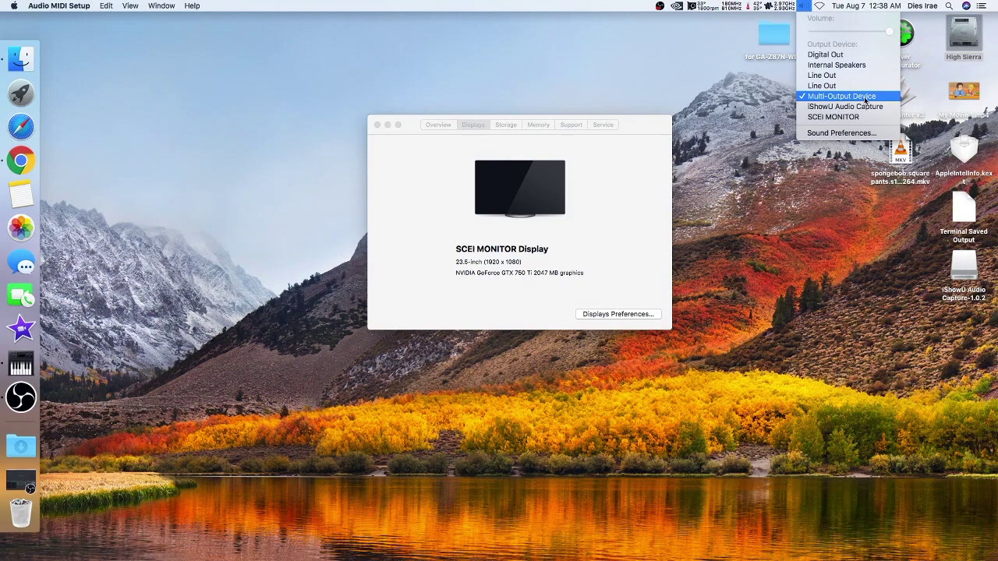
pyautogui.click(819, 96)
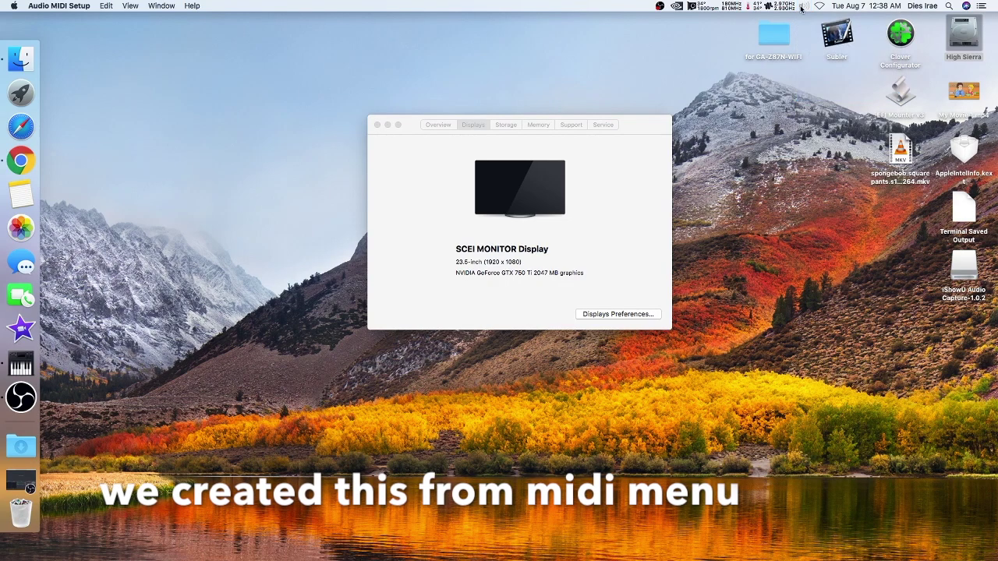
# Confirm Multi-Output Device is selected in Sound preferences' Output list, then close preferences
pyautogui.click(803, 6)
pyautogui.click(838, 134)
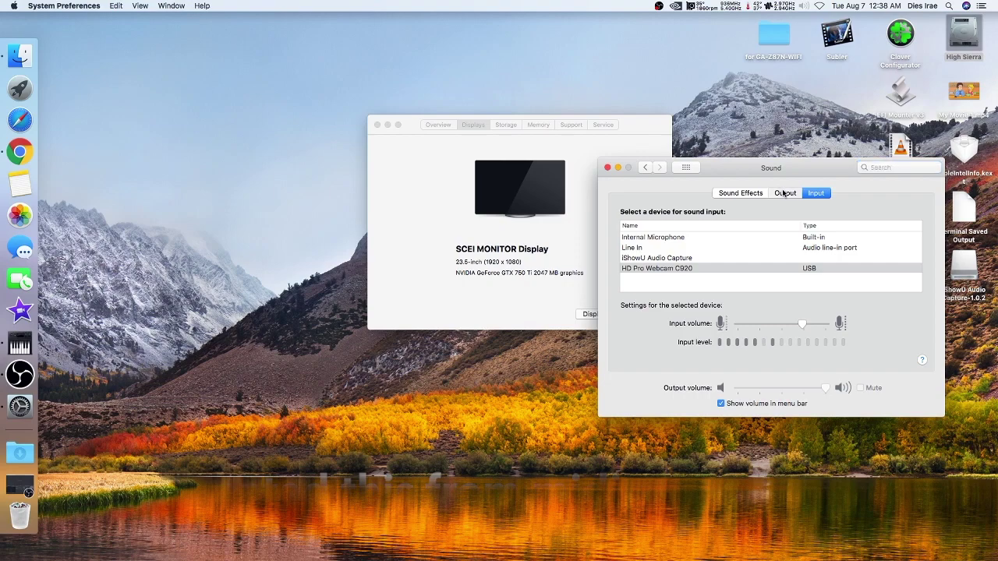
pyautogui.click(782, 193)
pyautogui.click(700, 289)
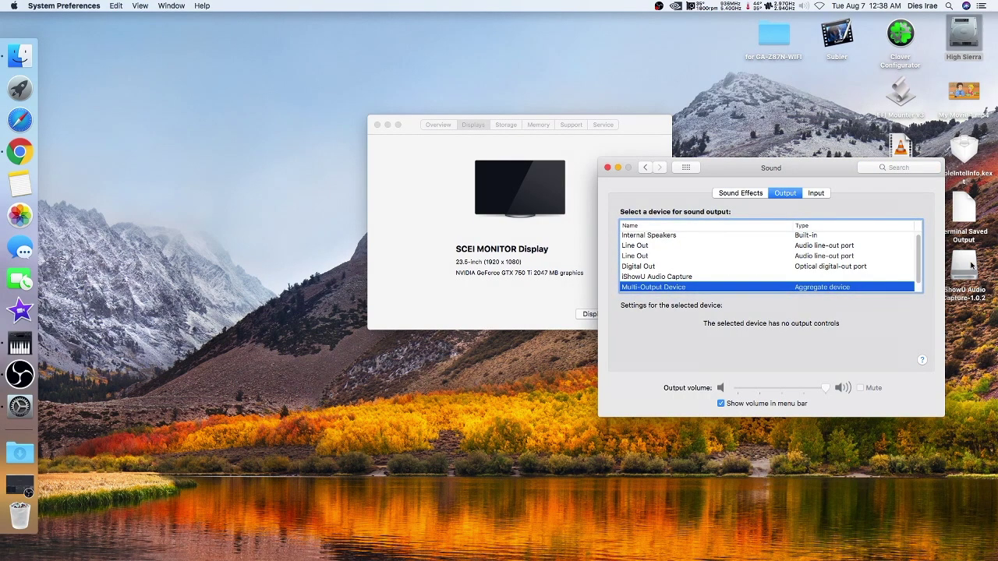
pyautogui.scroll(-1, 920, 255)
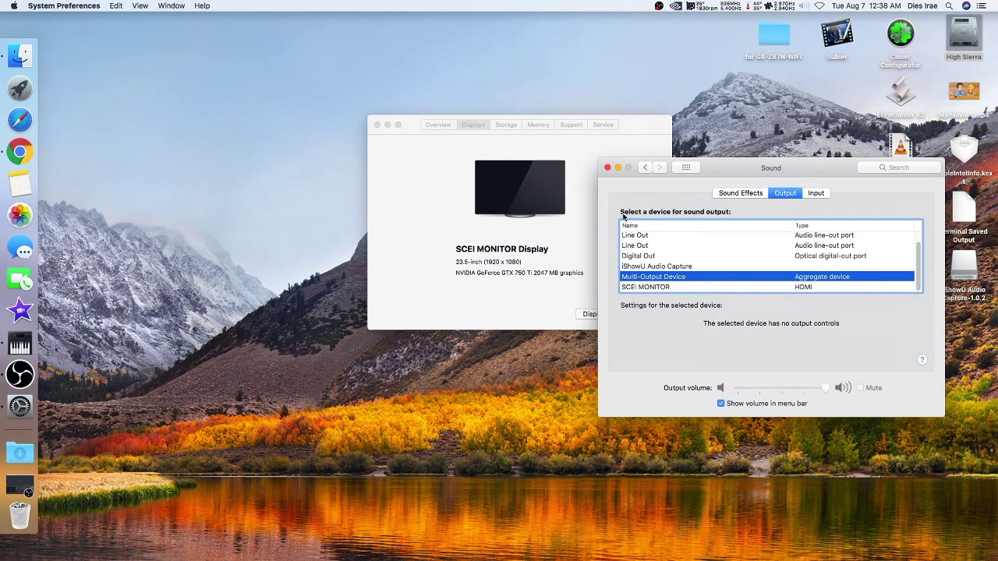
pyautogui.click(609, 168)
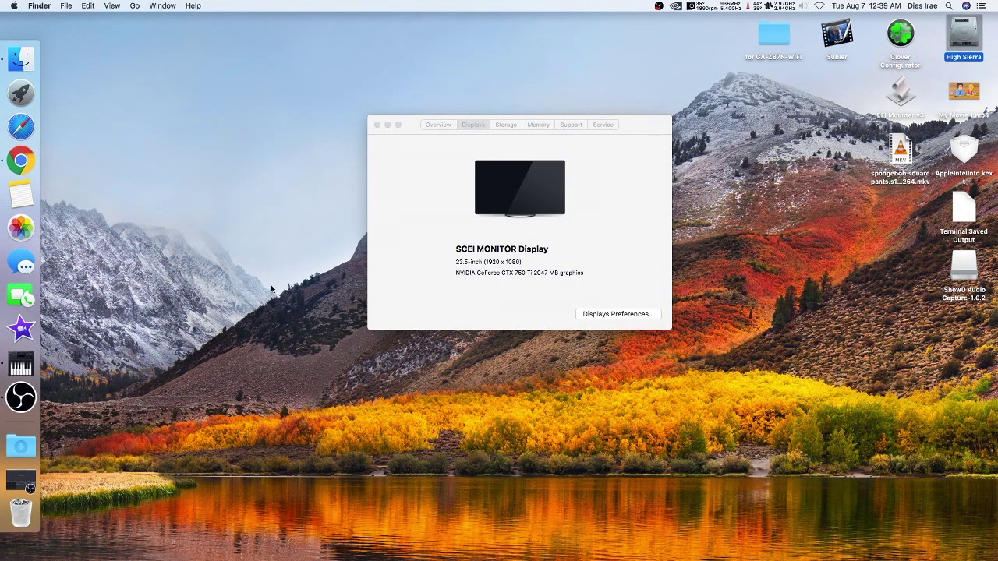
# Set OBS's Mic/Auxiliary Audio Device 2 to iShowU Audio Capture in Audio settings and save
pyautogui.click(21, 398)
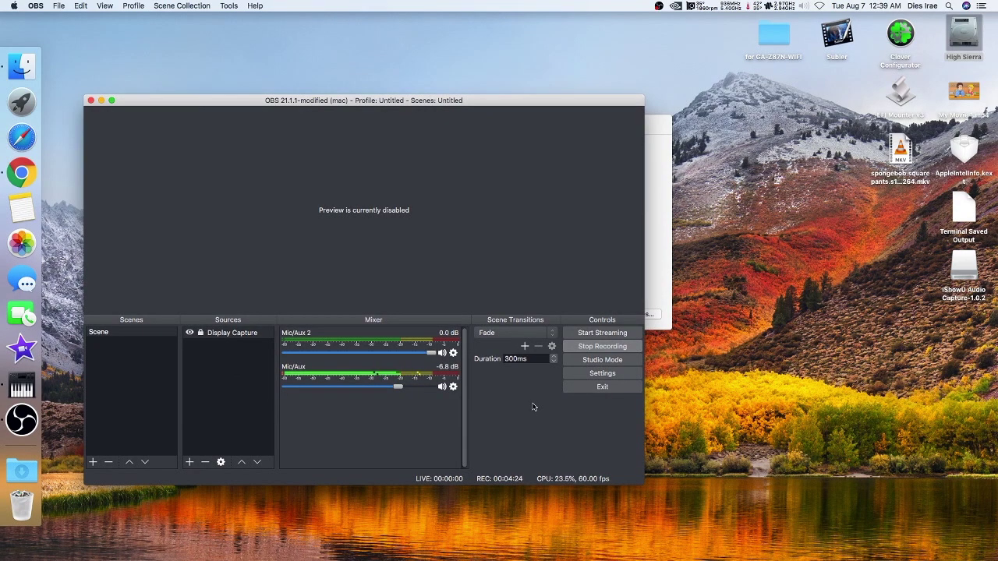
pyautogui.click(598, 377)
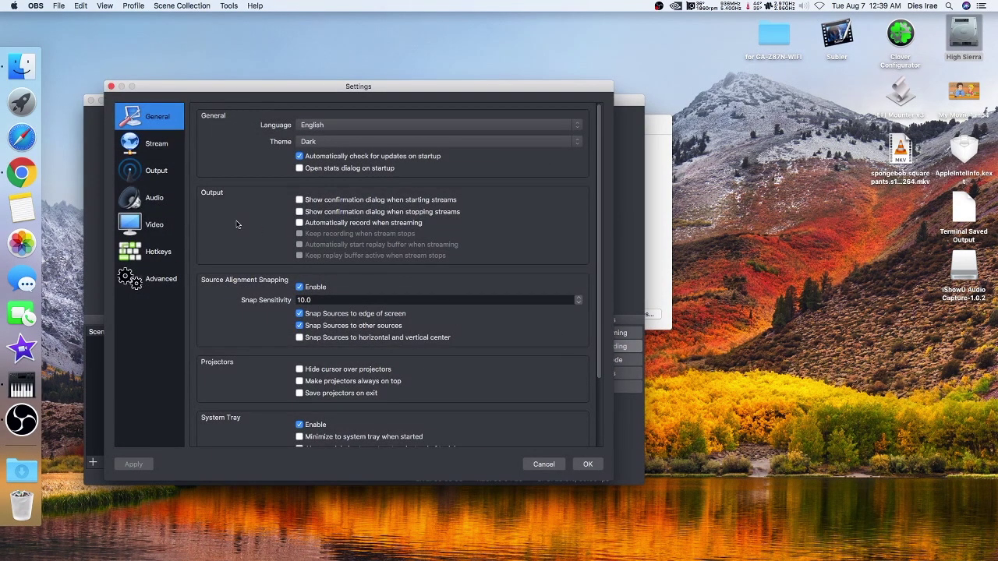
pyautogui.click(163, 198)
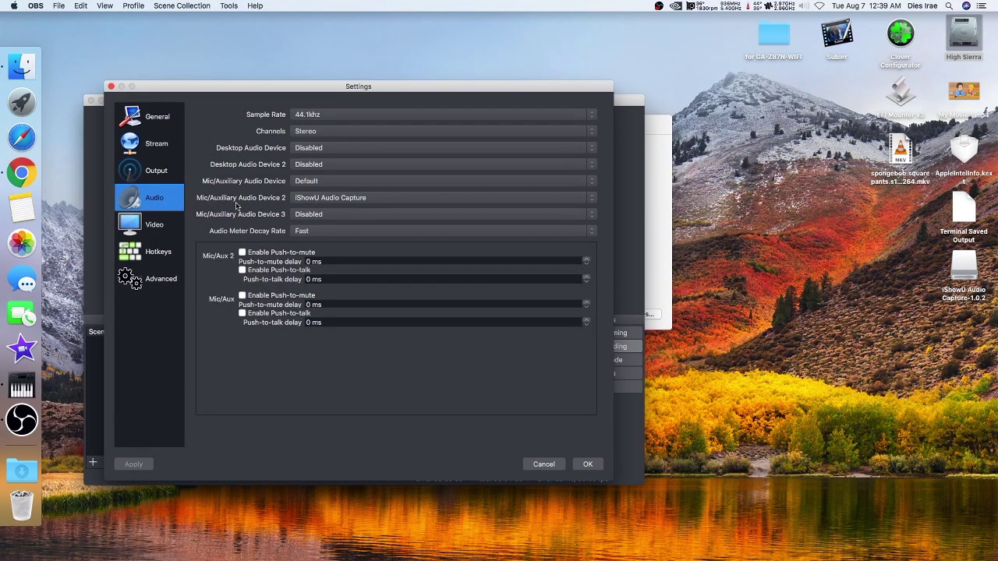
pyautogui.click(311, 198)
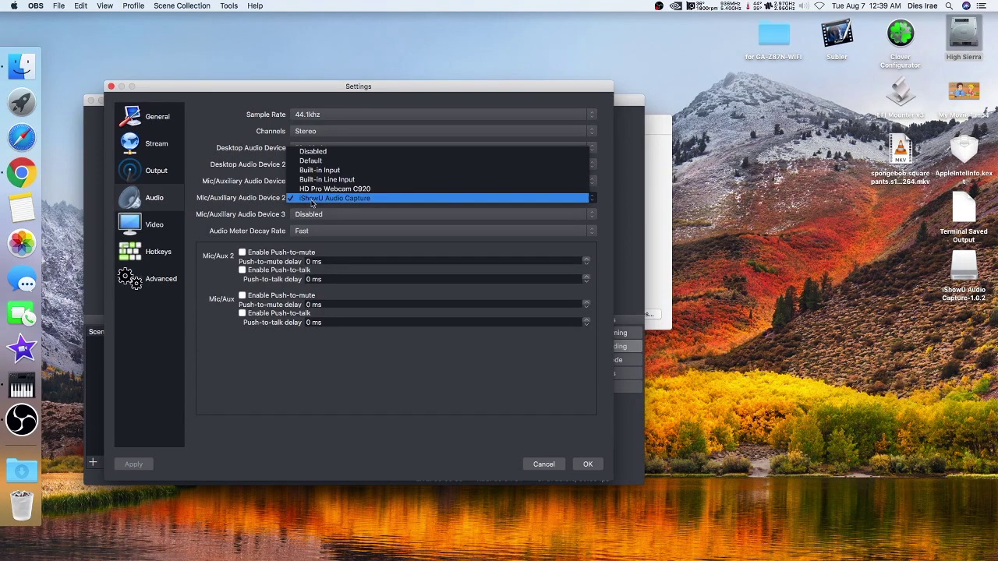
pyautogui.click(326, 202)
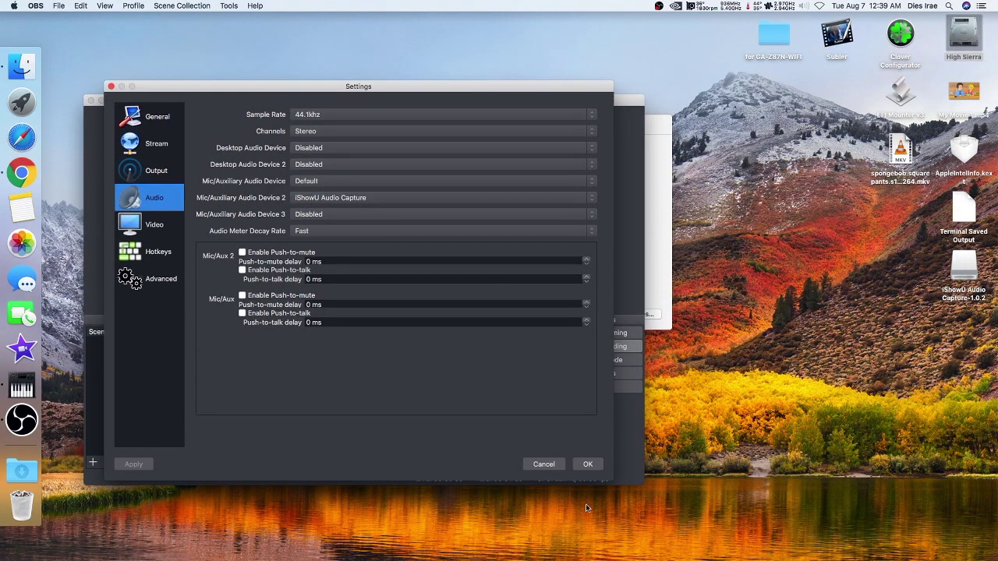
pyautogui.click(589, 464)
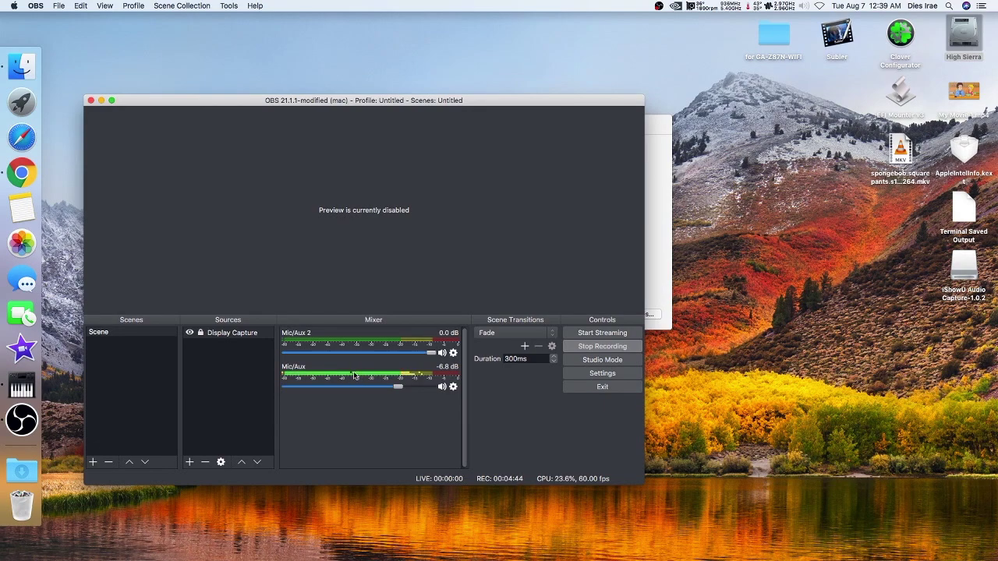
# Open YouTube in Chrome and move the OBS window left so both are visible
pyautogui.click(29, 167)
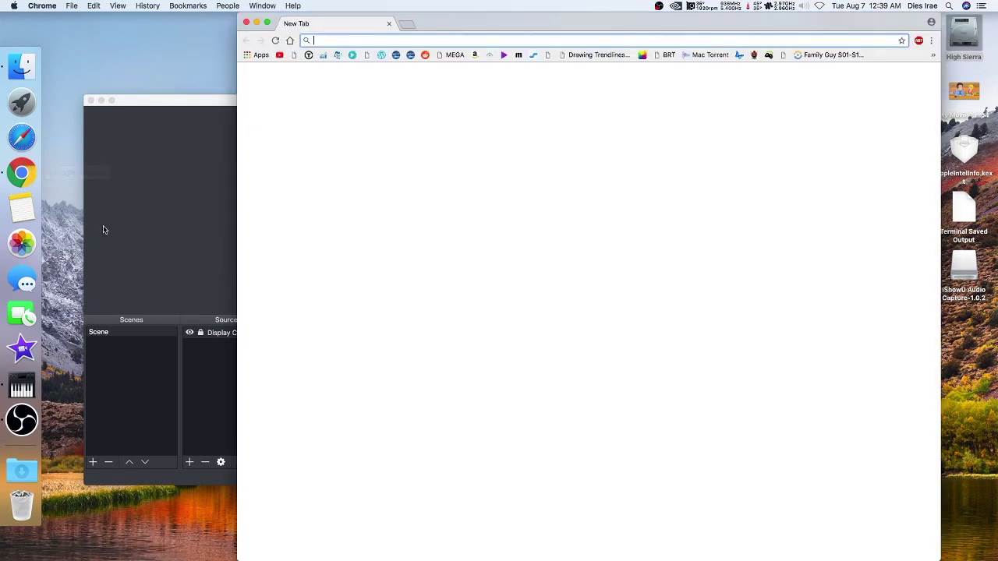
pyautogui.click(279, 54)
pyautogui.click(217, 101)
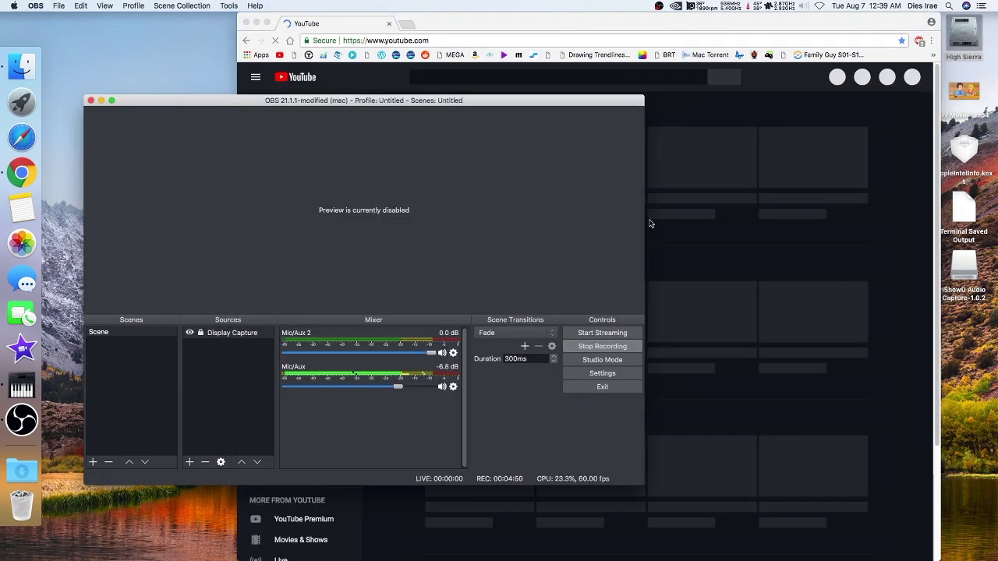
pyautogui.moveTo(455, 106); pyautogui.dragTo(240, 131)
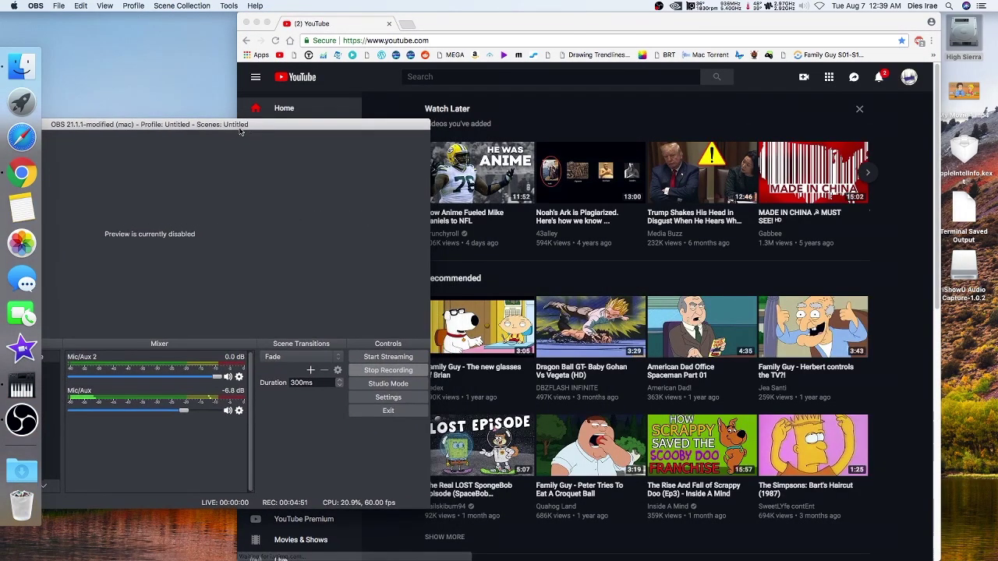
pyautogui.click(546, 79)
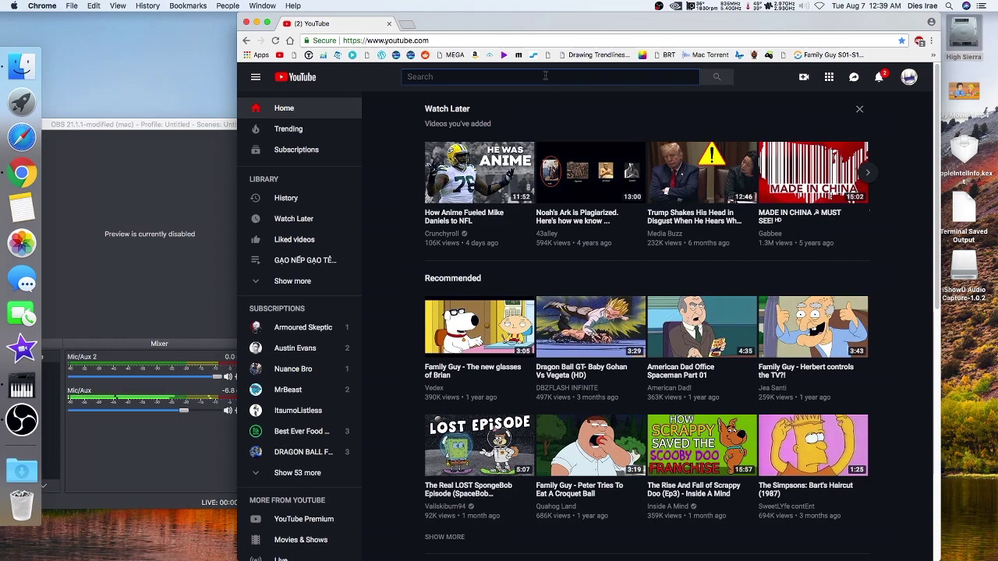
# Search 'psx intro', play 'PlayStation Intro 1080p [Remastered]' to the end, and cancel autoplay
pyautogui.write('psx intro')
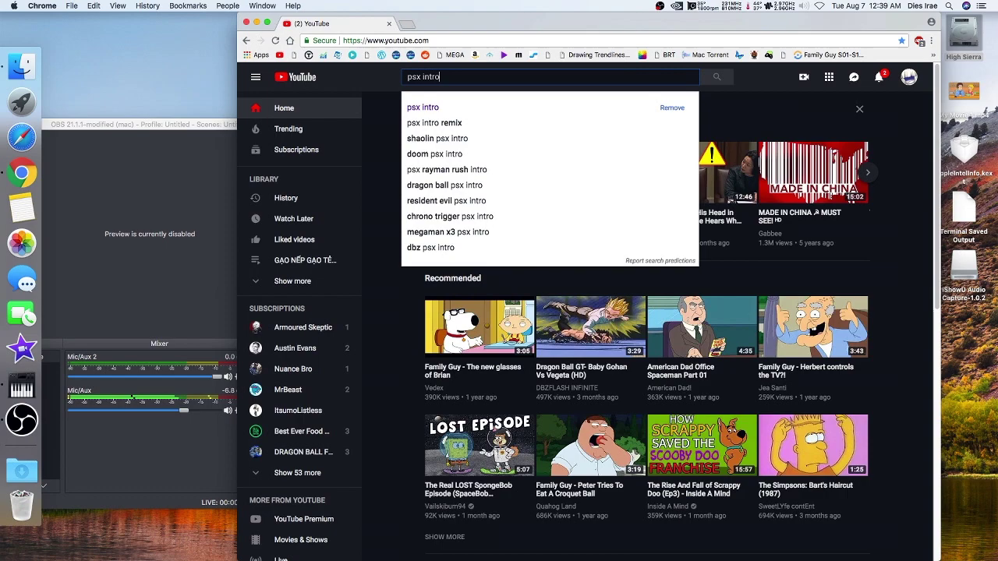
pyautogui.press('Return')
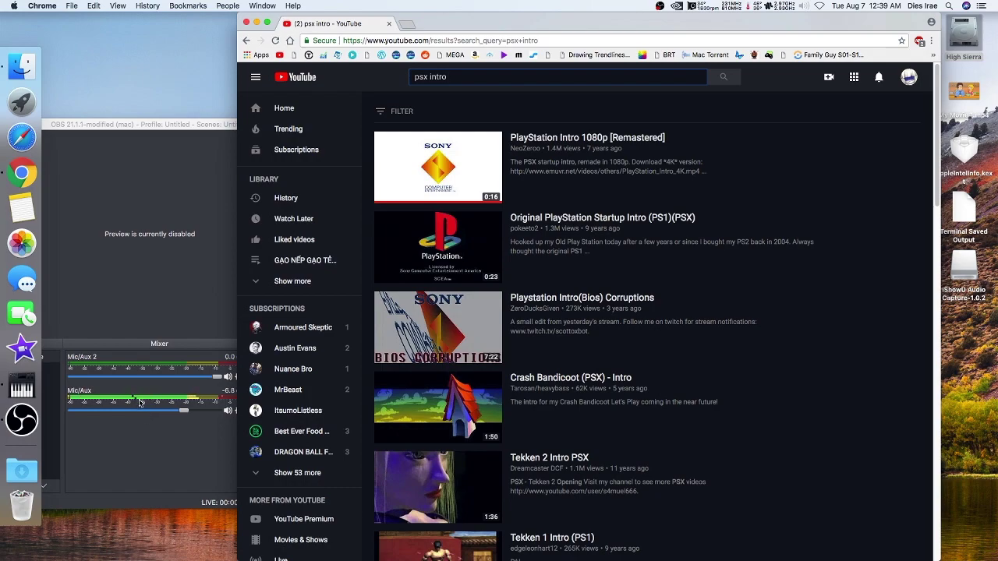
pyautogui.click(414, 184)
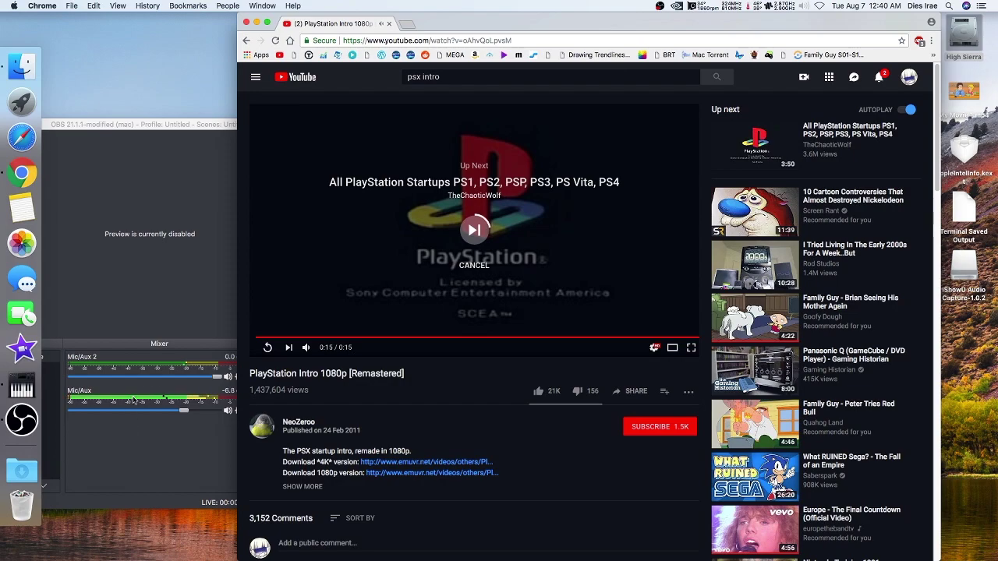
pyautogui.click(474, 265)
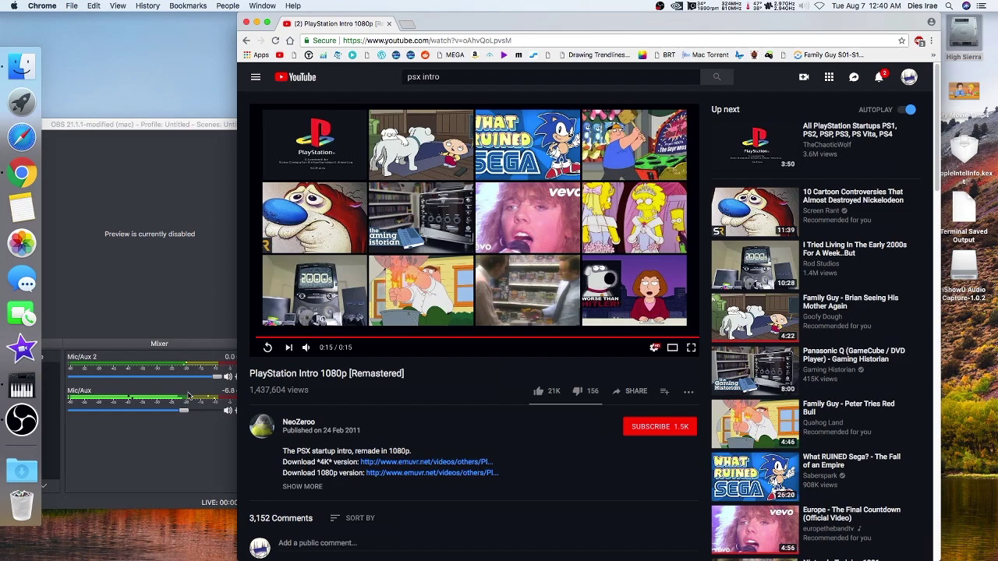
# Close the YouTube Chrome window and move the still-recording OBS window to the screen centre
pyautogui.click(388, 23)
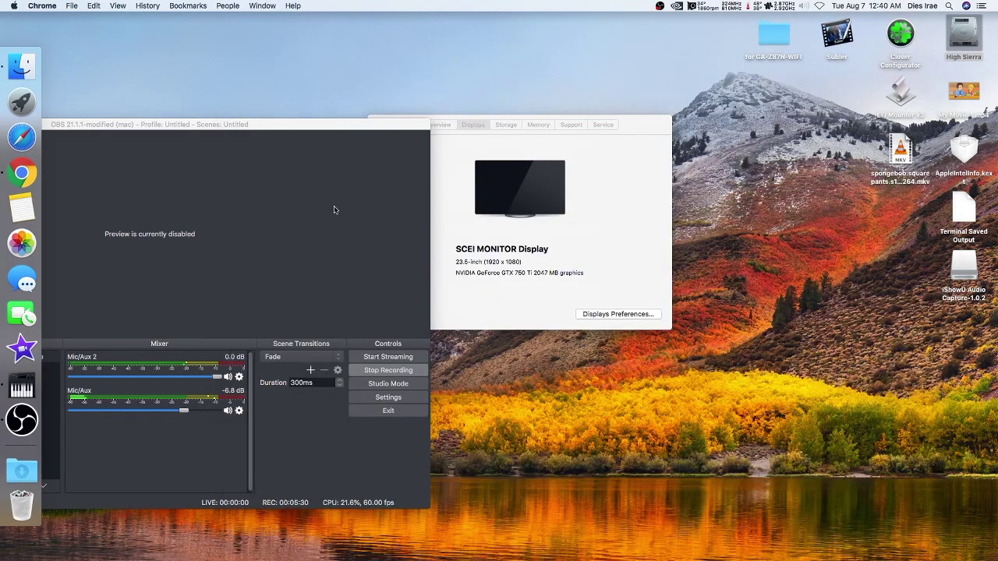
pyautogui.moveTo(297, 124); pyautogui.dragTo(599, 87)
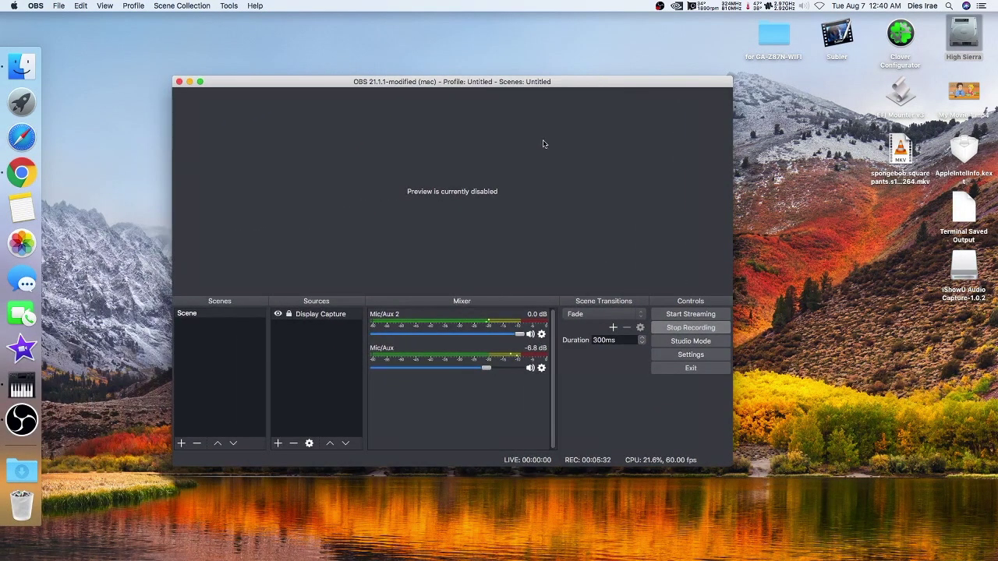